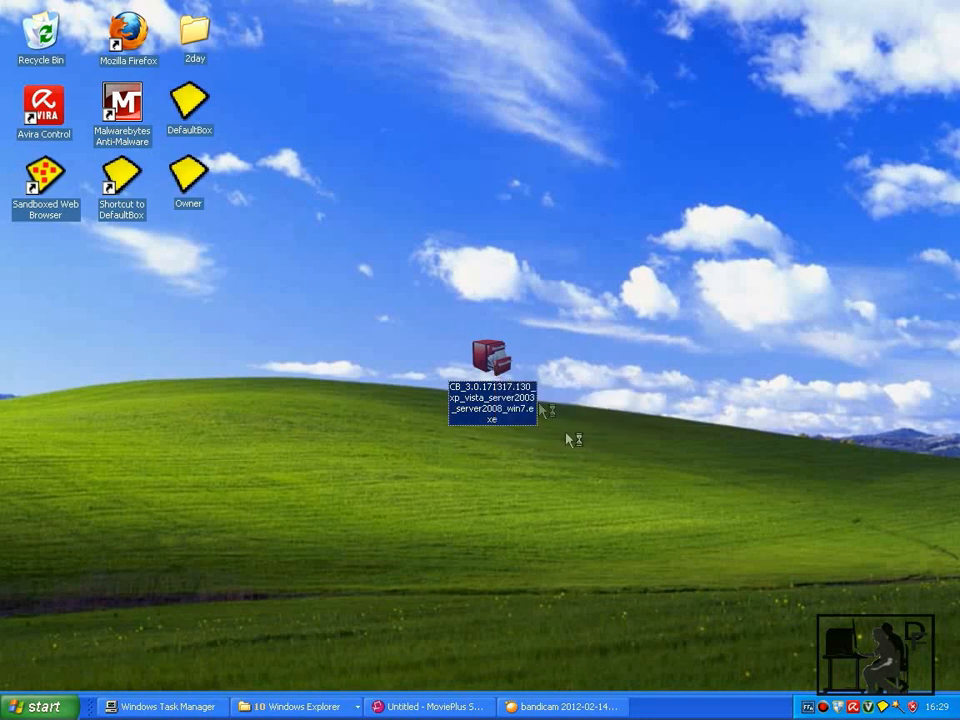
Step: Run the CB_3.0 installer in English and accept the license agreement
left_click(524, 366)
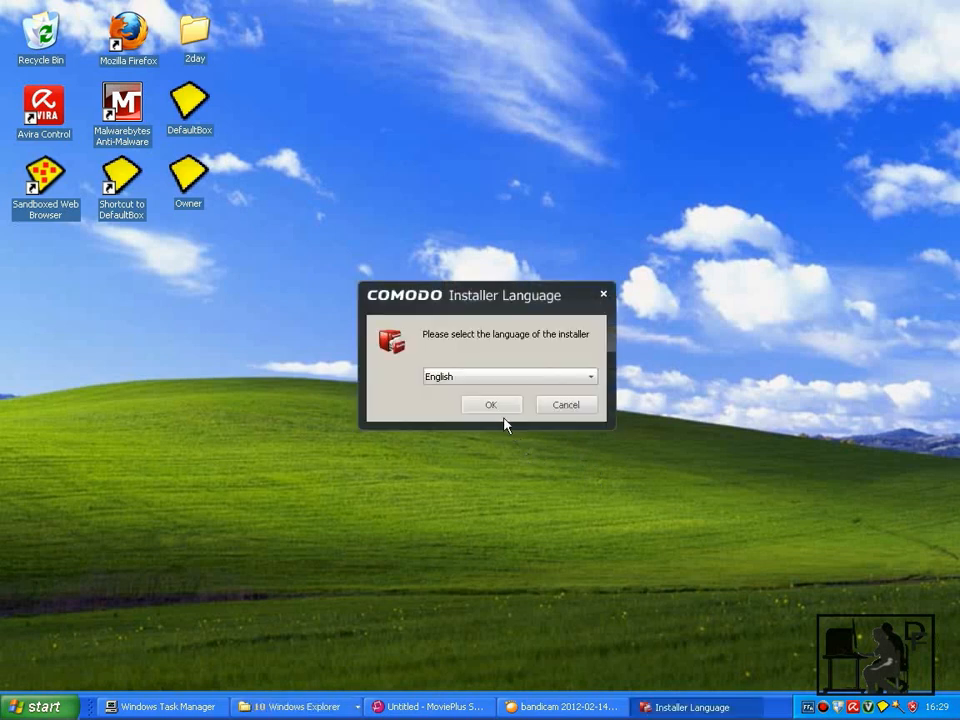
left_click(499, 407)
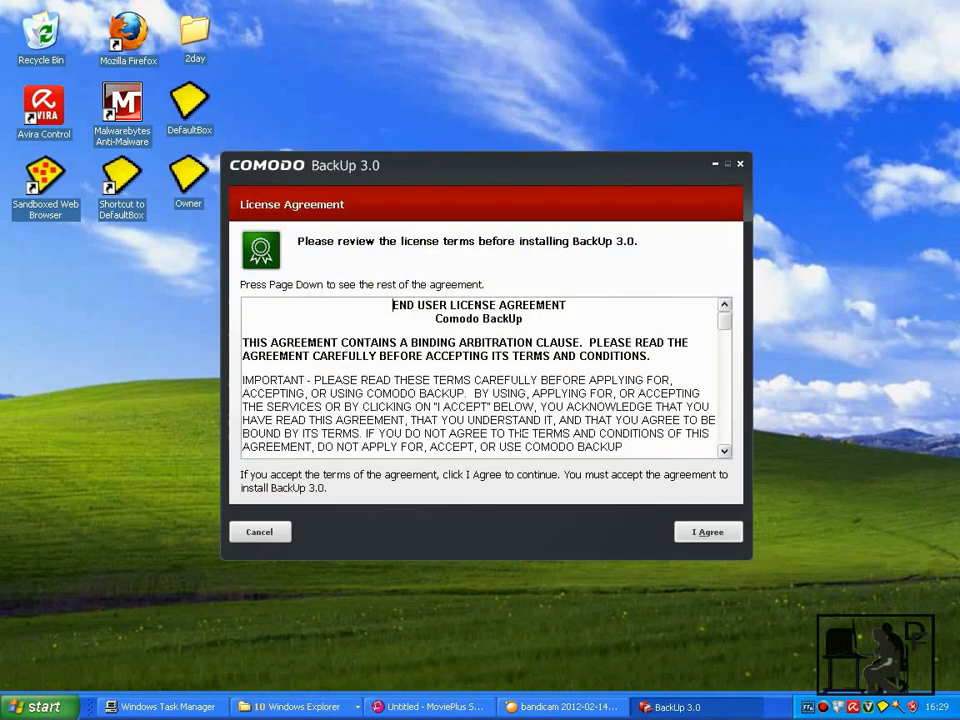
left_click(707, 531)
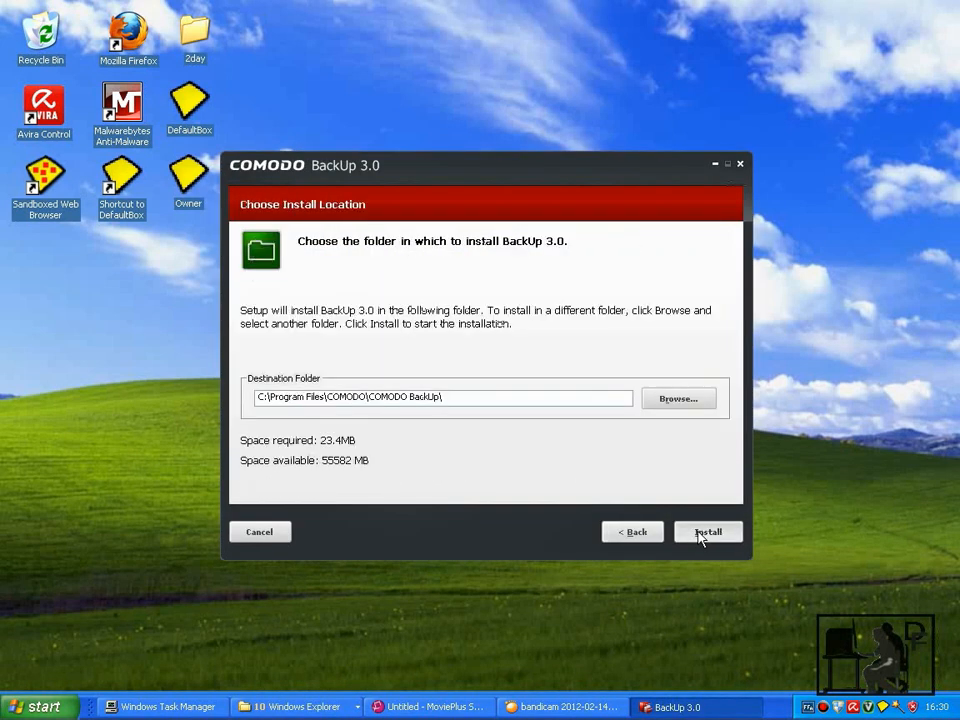
Step: Install into the default C:\Program Files\COMODO\COMODO BackUp\ folder with a desktop shortcut
left_click(703, 533)
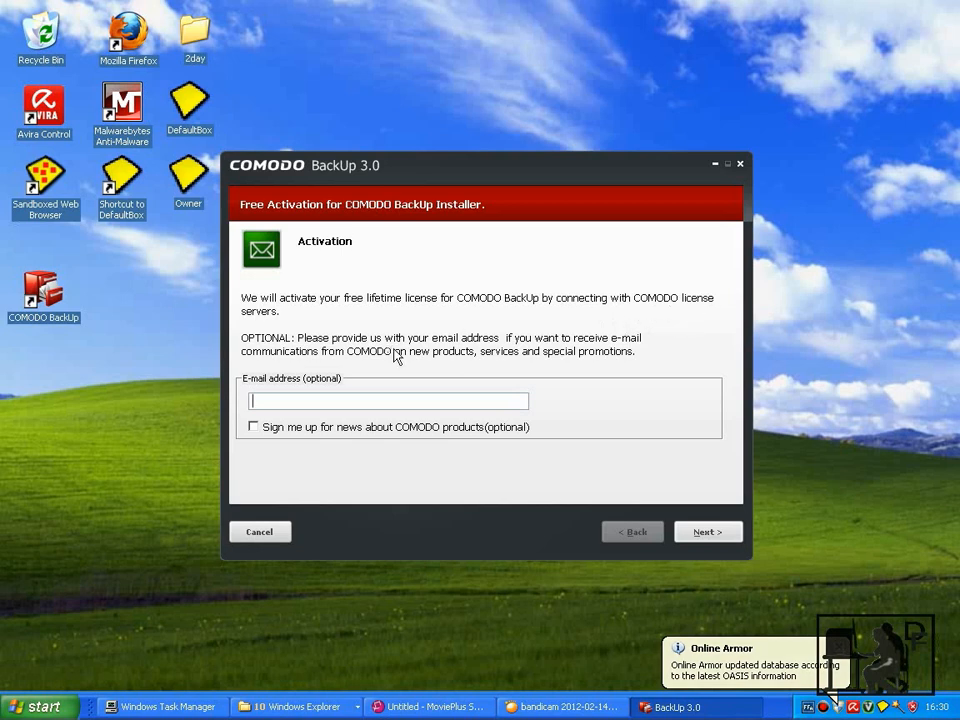
Step: Skip the optional activation email and finish setup, leaving the reboot option confirmed
left_click(710, 533)
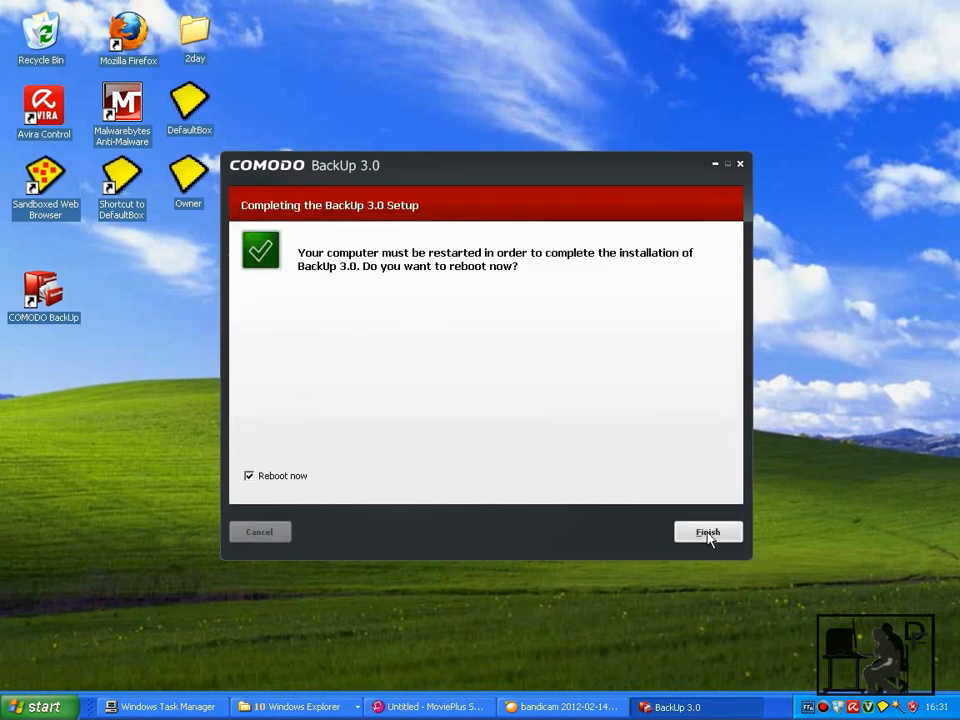
left_click(708, 536)
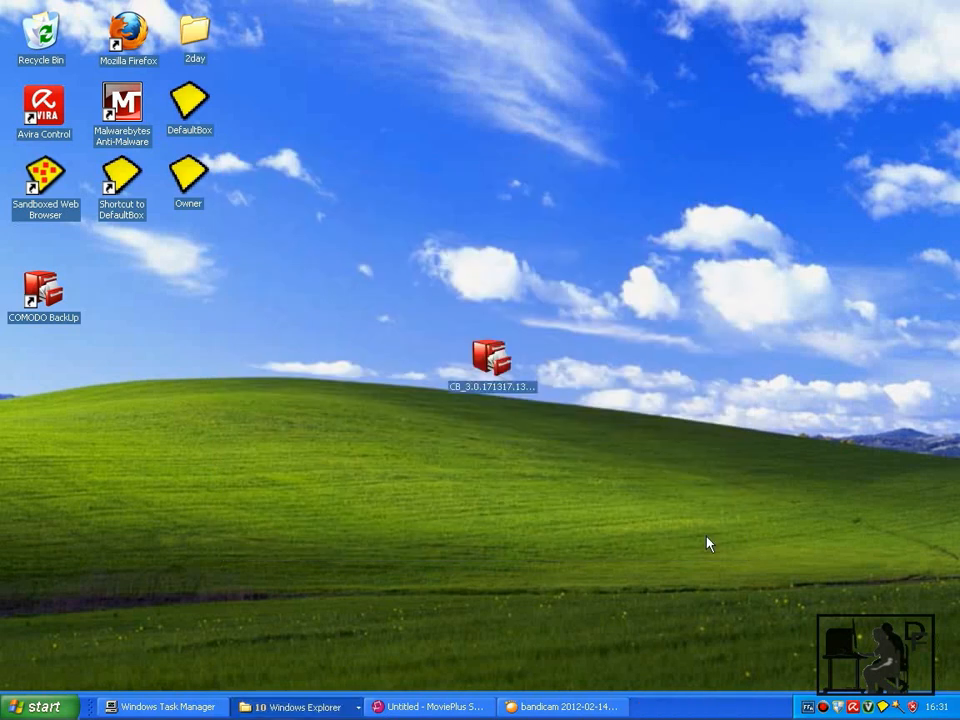